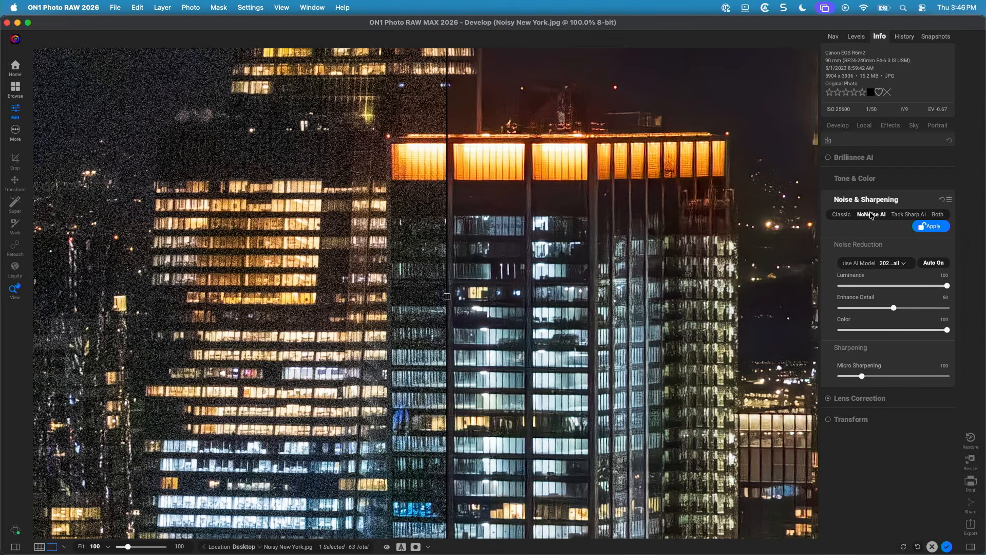
# Apply the NoNoise AI noise reduction to the photo.
pyautogui.click(927, 226)
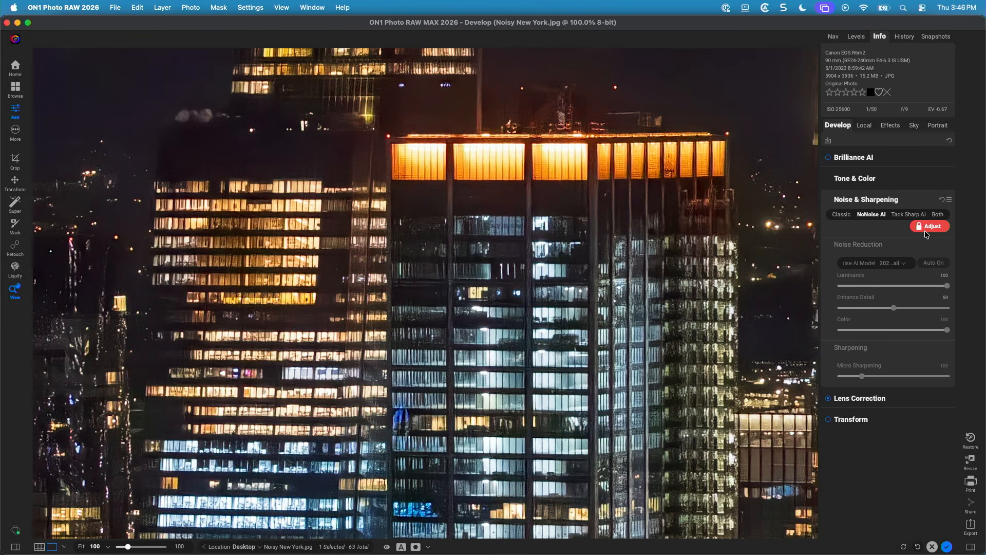
pyautogui.press('super+minus')
pyautogui.press('super+minus')
pyautogui.press('super+minus')
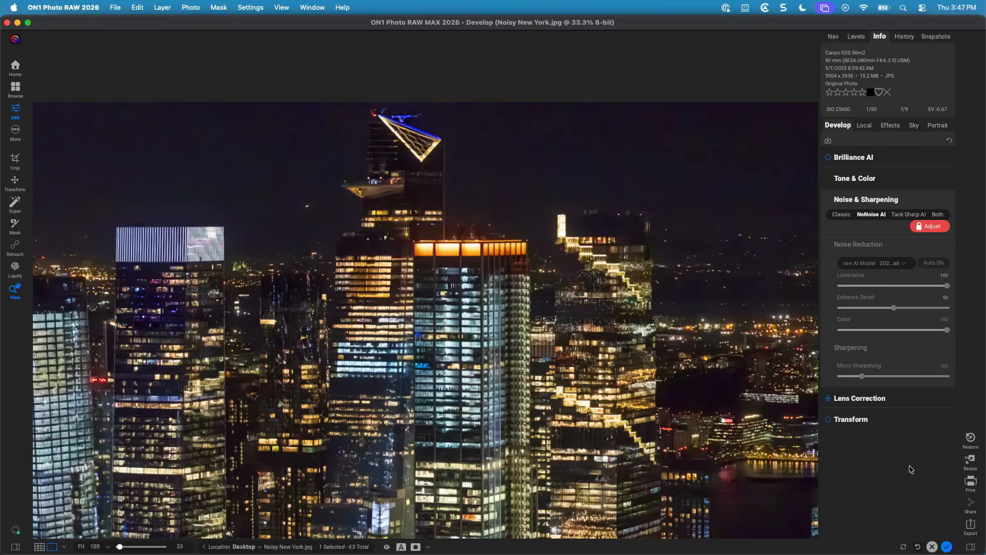
# Open Tone & Color and set the white balance Temperature to -100.
pyautogui.click(867, 172)
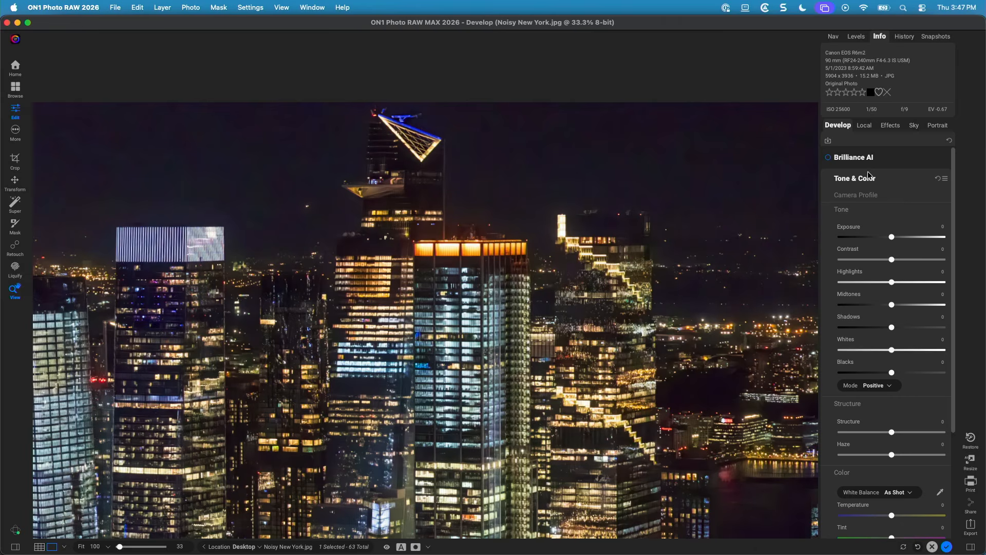
pyautogui.scroll(-2, 873, 218)
pyautogui.scroll(-2, 873, 220)
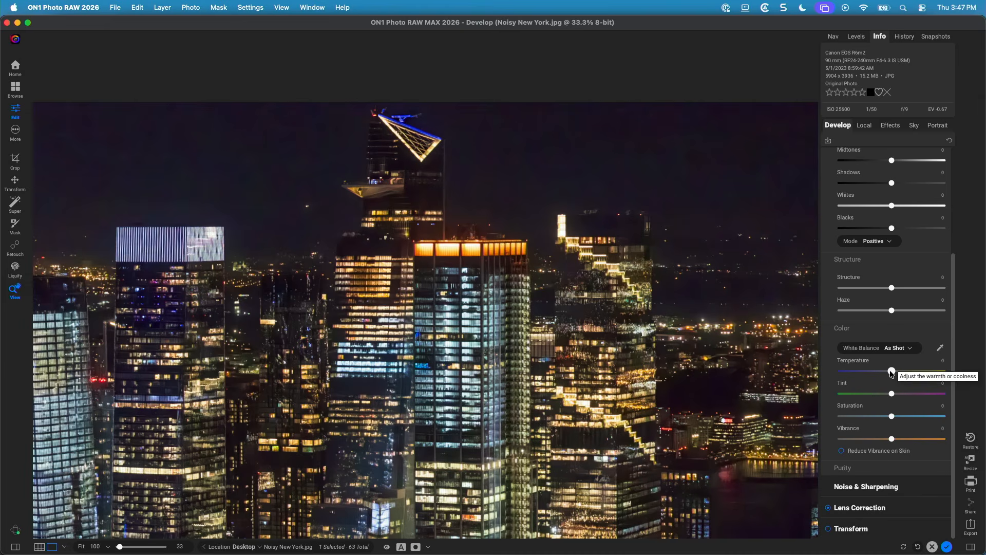
pyautogui.moveTo(892, 374); pyautogui.dragTo(869, 377)
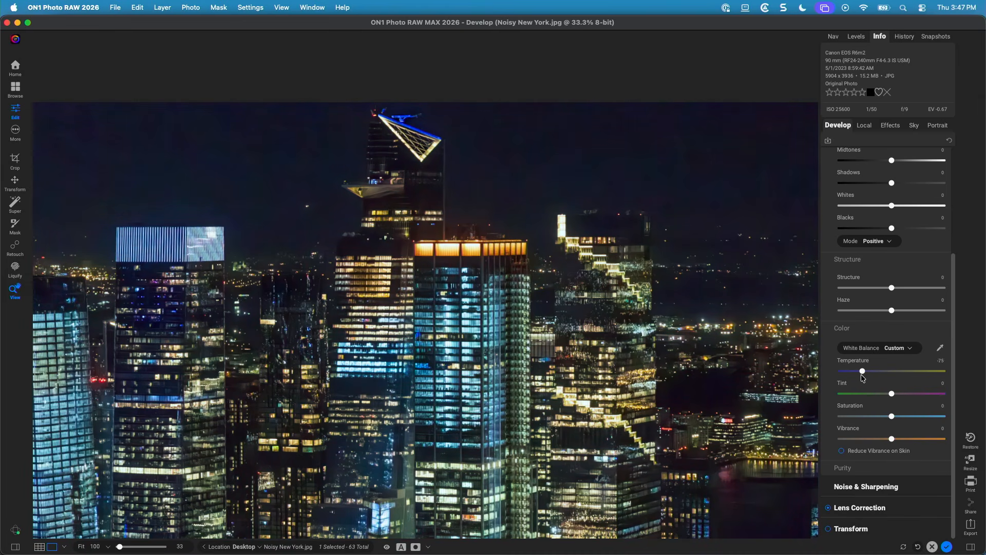
pyautogui.moveTo(862, 375); pyautogui.dragTo(811, 378)
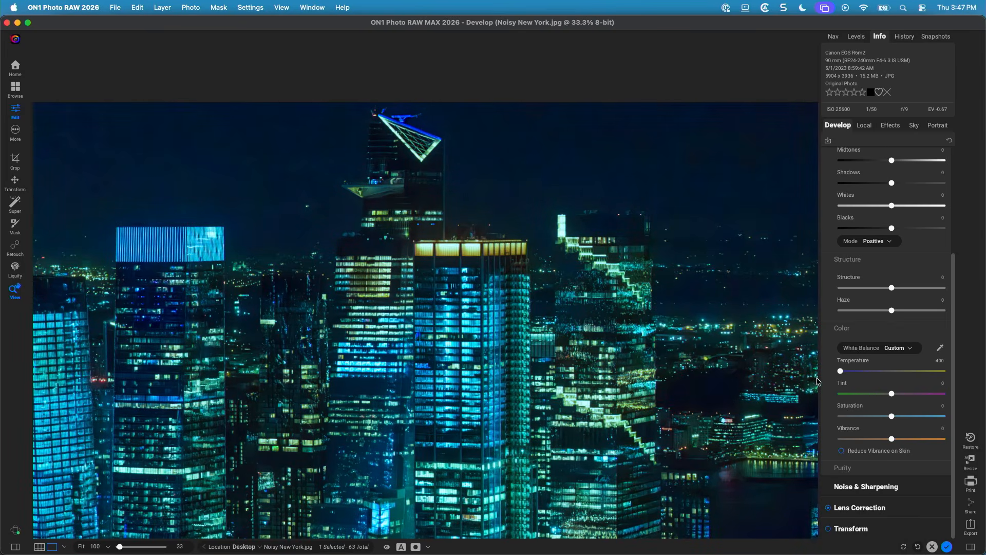
pyautogui.moveTo(826, 378); pyautogui.dragTo(856, 377)
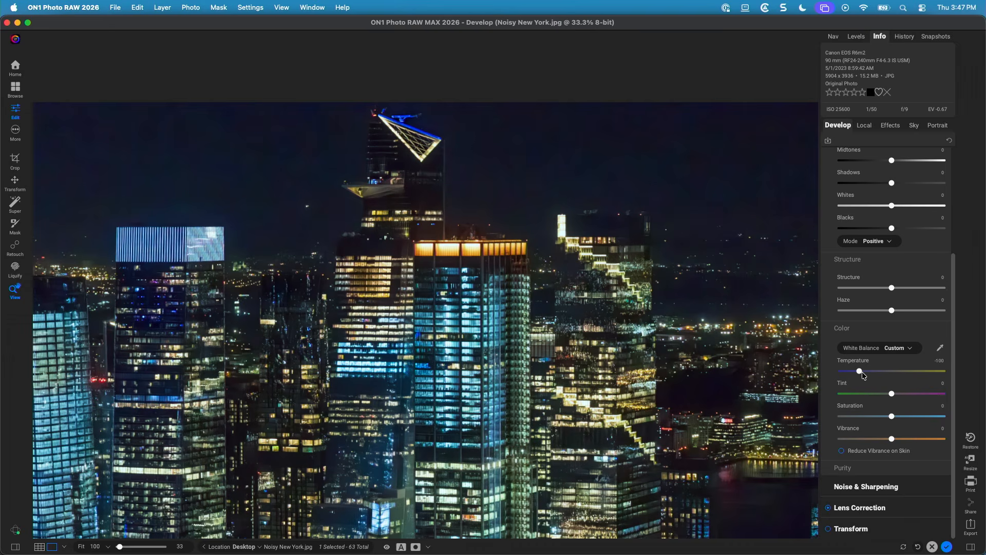
# Raise the Vibrance to 18.
pyautogui.moveTo(892, 439)
pyautogui.mouseDown()
pyautogui.moveTo(925, 440)
pyautogui.moveTo(909, 443)
pyautogui.mouseUp()
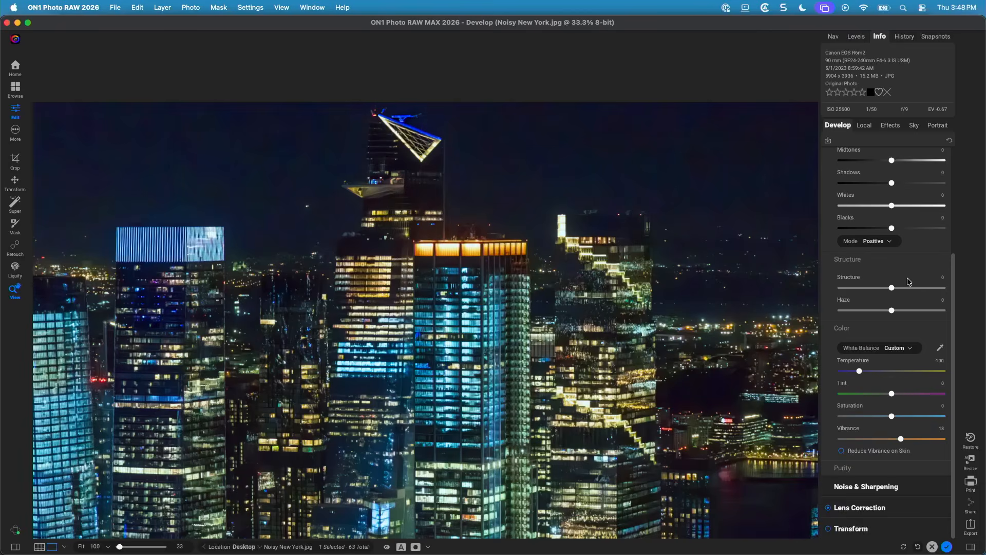
pyautogui.scroll(5, 909, 281)
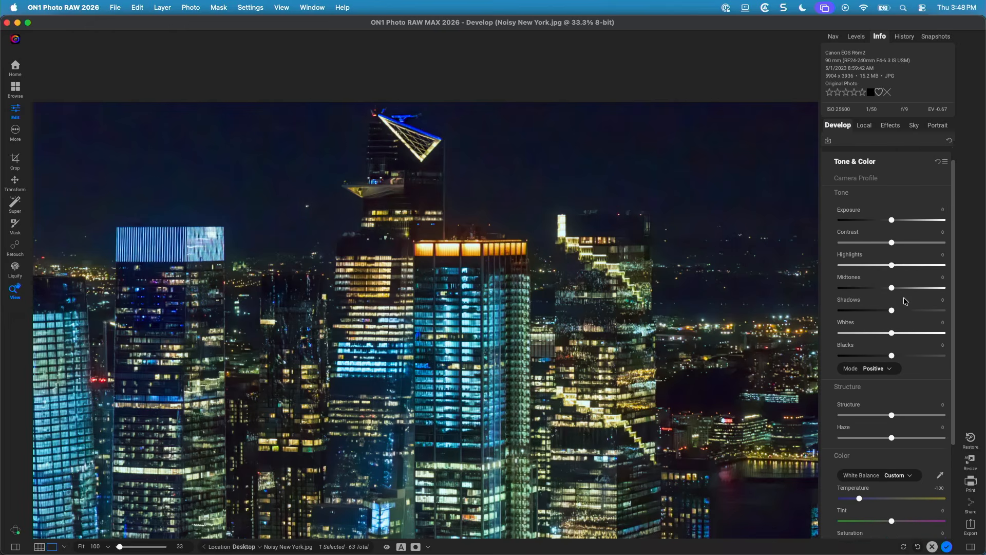
pyautogui.scroll(-1, 892, 260)
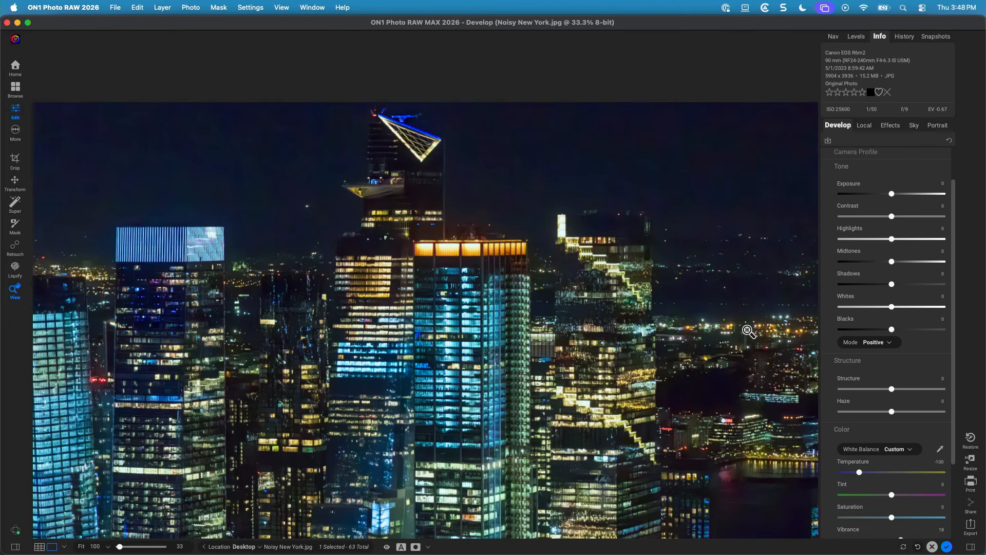
# Fit the photo and set the Whites slider to 34.
pyautogui.press('super+minus')
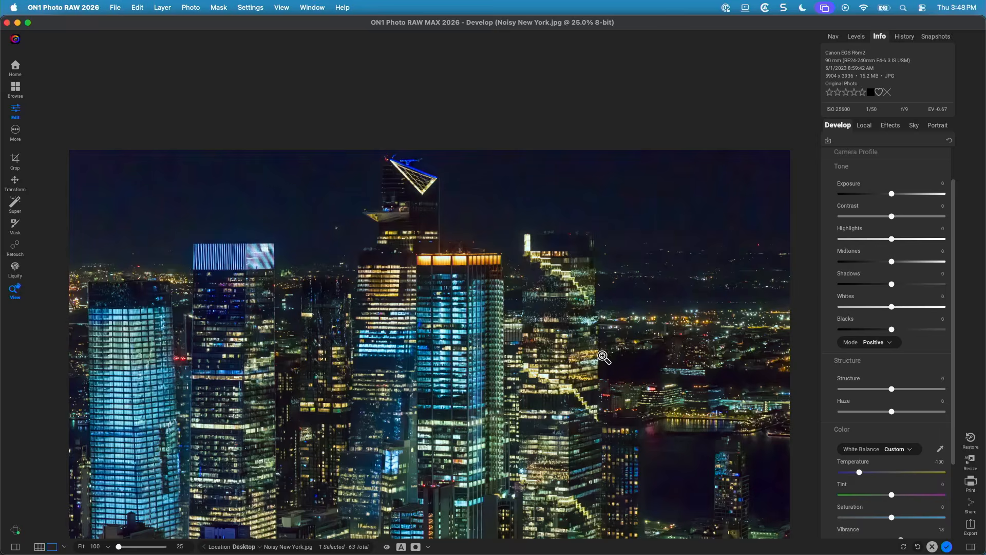
pyautogui.press('super+minus')
pyautogui.press('super+1')
pyautogui.press('super+0')
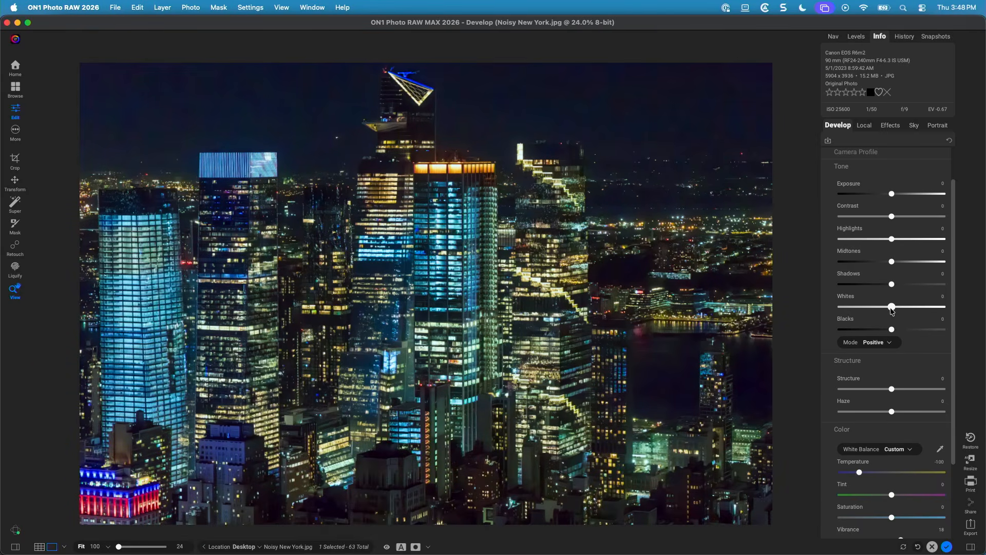
pyautogui.moveTo(894, 308)
pyautogui.mouseDown()
pyautogui.moveTo(914, 308)
pyautogui.moveTo(867, 308)
pyautogui.moveTo(909, 312)
pyautogui.mouseUp()
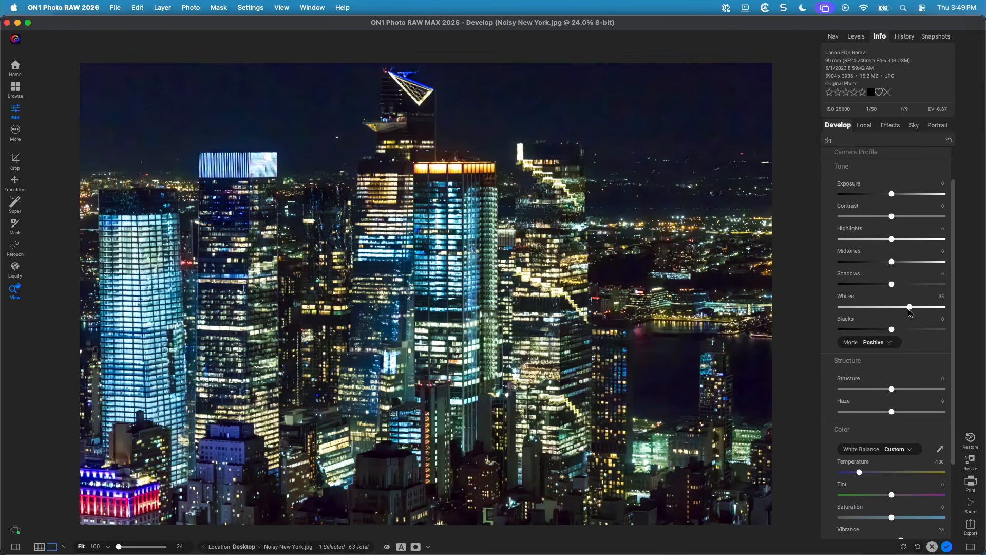
pyautogui.scroll(3, 892, 223)
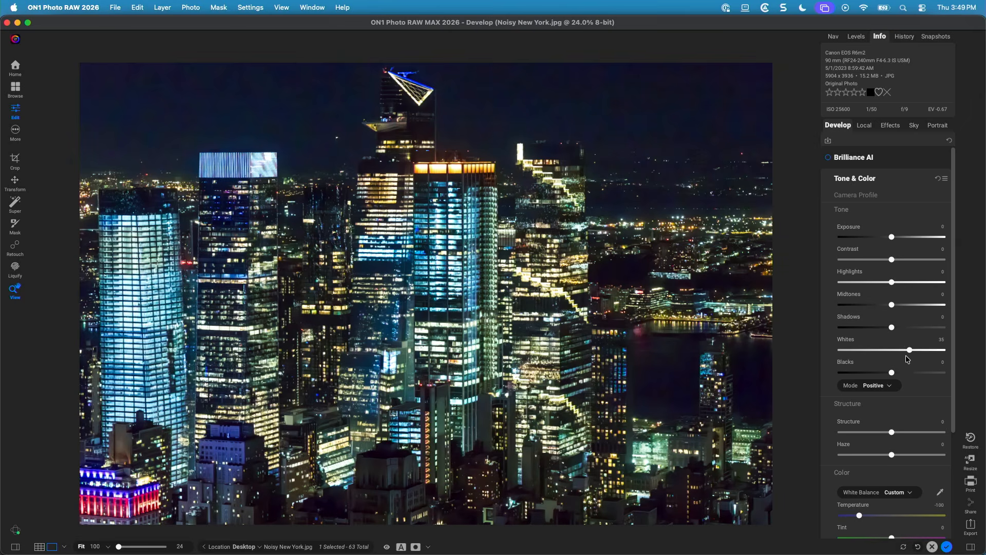
pyautogui.doubleClick(910, 351)
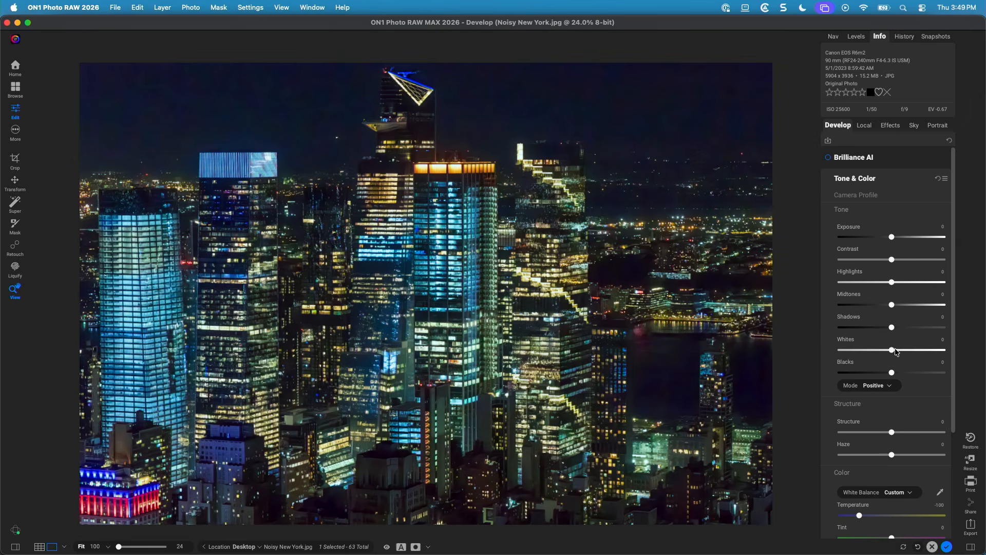
pyautogui.moveTo(894, 350); pyautogui.dragTo(909, 351)
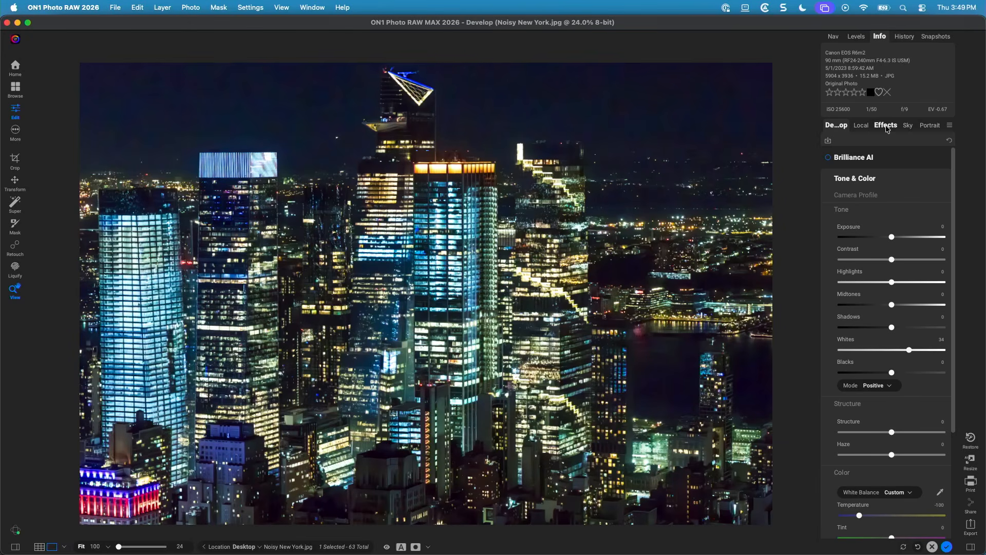
# Add a Color Enhancer effect filter applied to the Sky only and choose its Sky style.
pyautogui.click(887, 125)
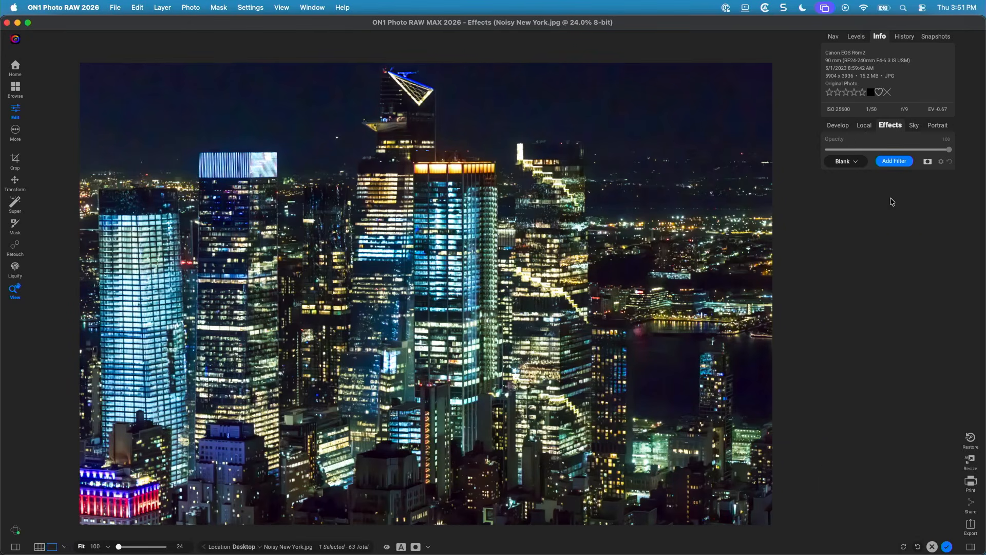
pyautogui.click(894, 162)
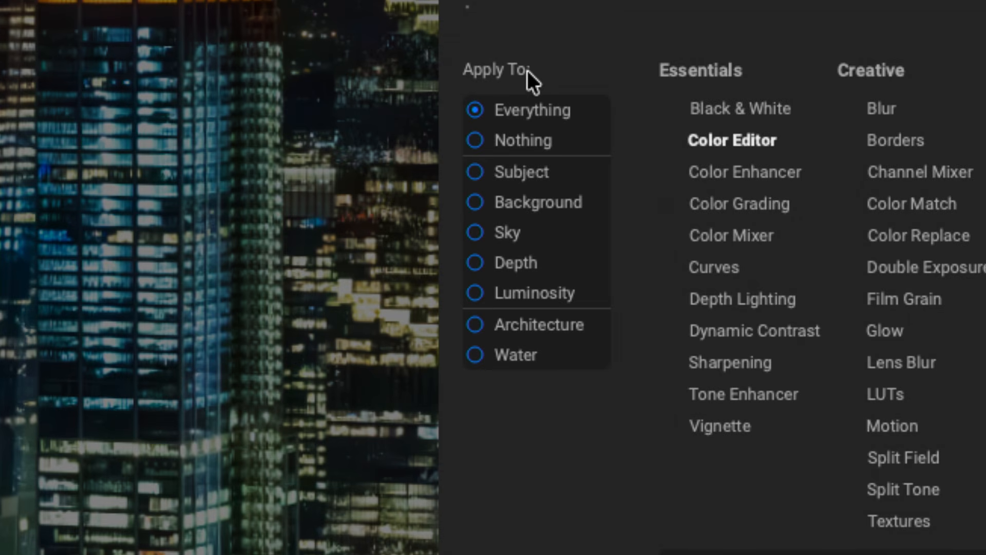
pyautogui.click(477, 232)
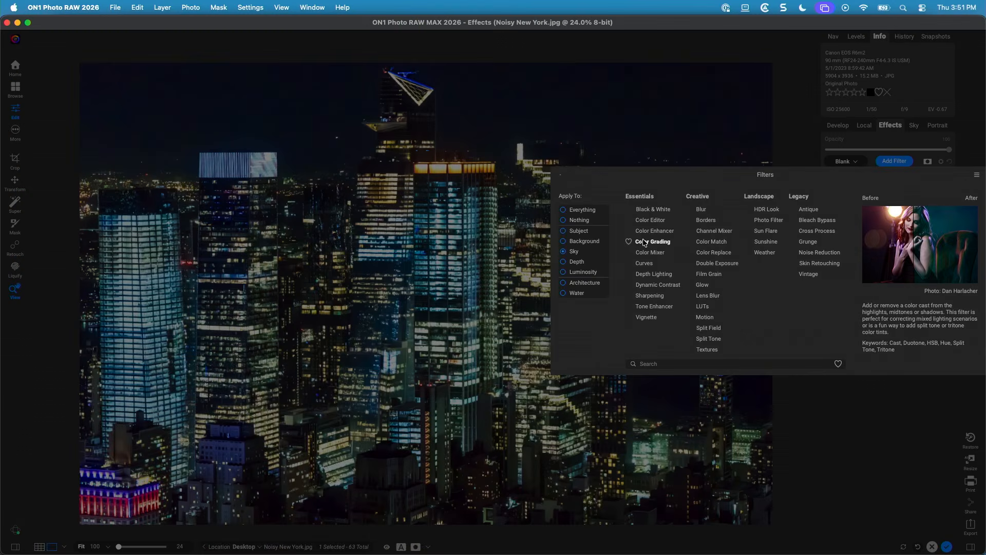
pyautogui.click(655, 231)
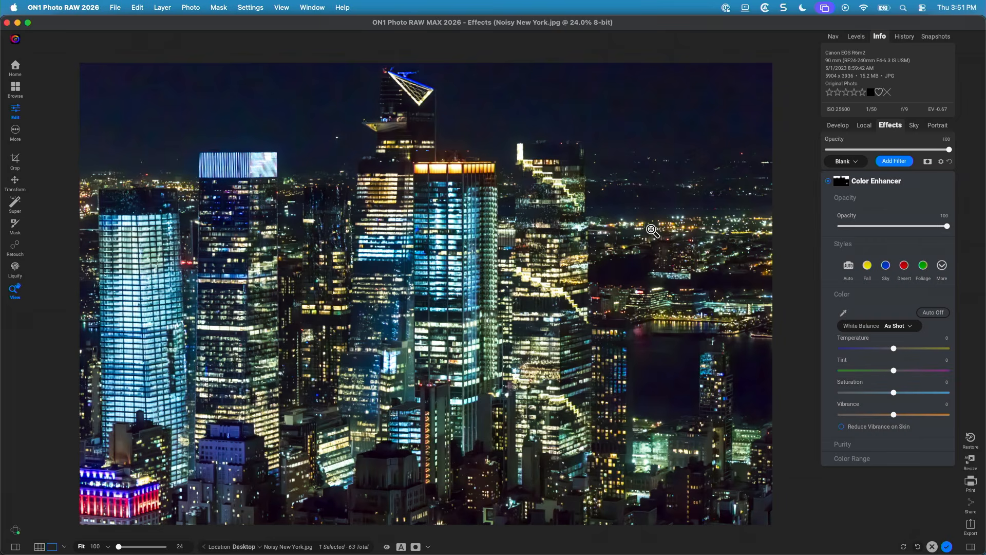
pyautogui.click(885, 267)
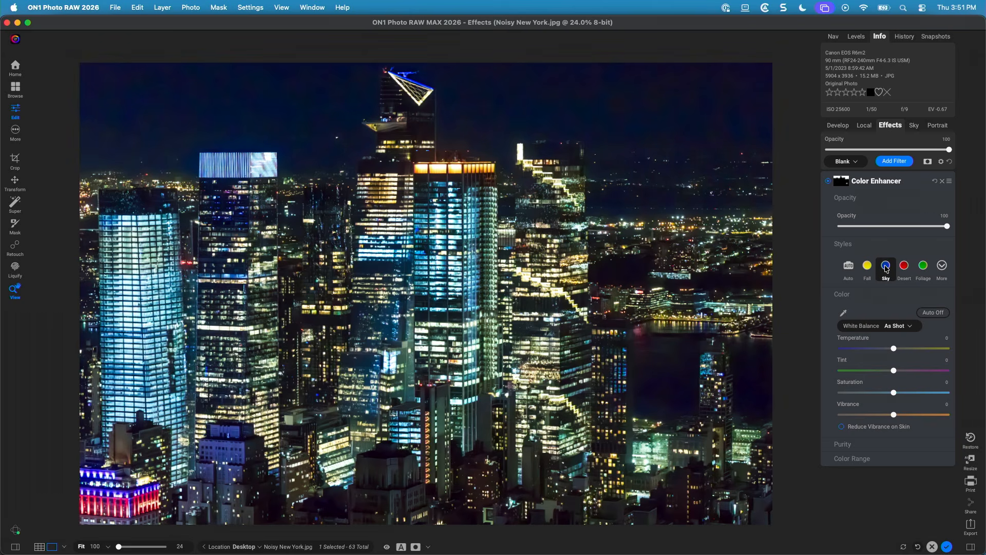
# Try cooler temperature, vibrance and tint settings on the Color Enhancer, then reapply the Sky style.
pyautogui.moveTo(894, 349); pyautogui.dragTo(847, 354)
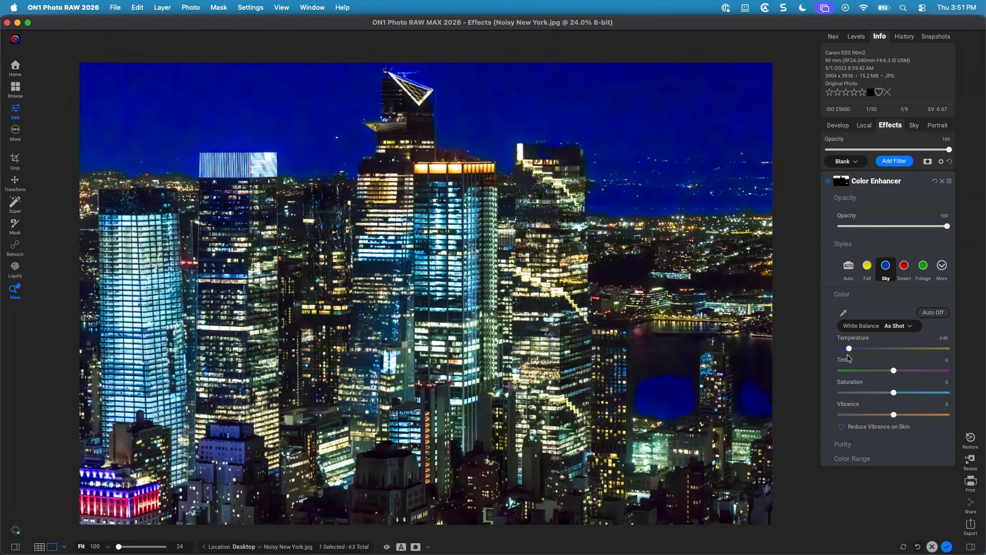
pyautogui.moveTo(849, 349); pyautogui.dragTo(859, 349)
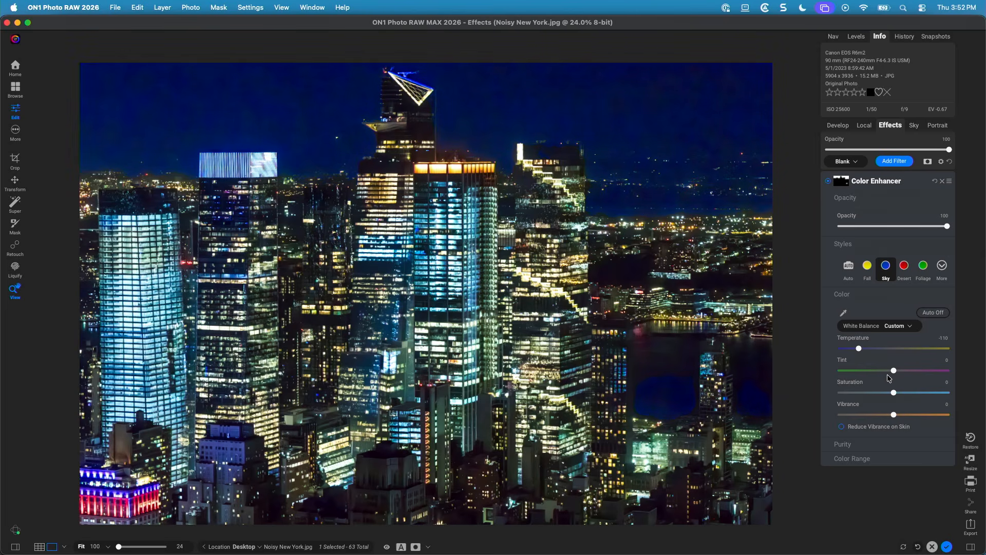
pyautogui.moveTo(892, 416); pyautogui.dragTo(873, 418)
pyautogui.moveTo(894, 371); pyautogui.dragTo(900, 374)
pyautogui.click(942, 266)
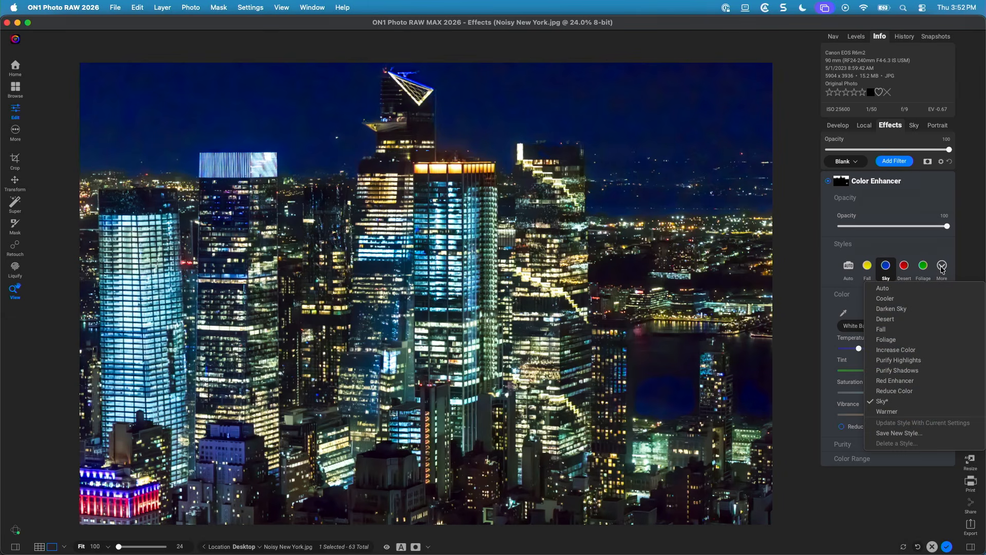
pyautogui.click(895, 402)
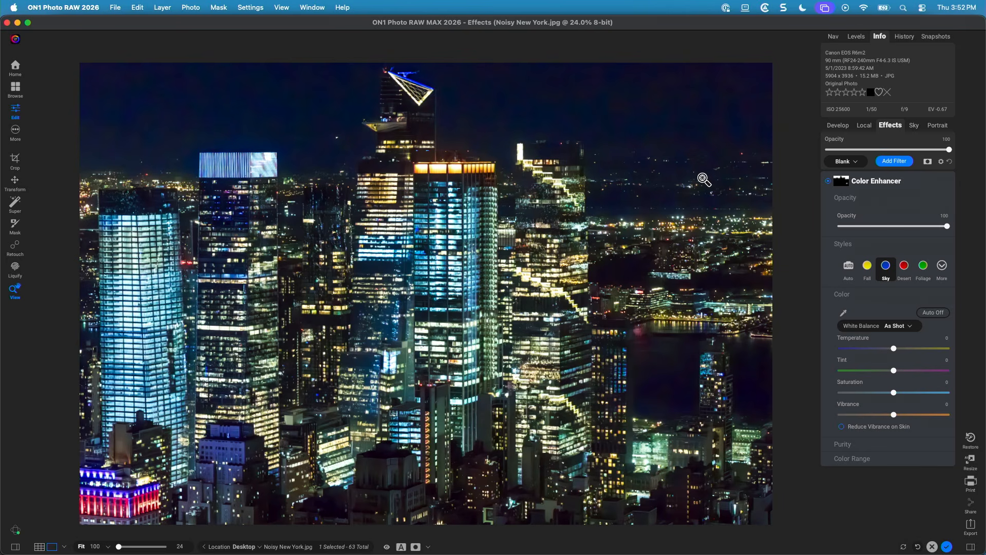
# Raise the Exposure in Tone & Color to 0.45.
pyautogui.click(843, 127)
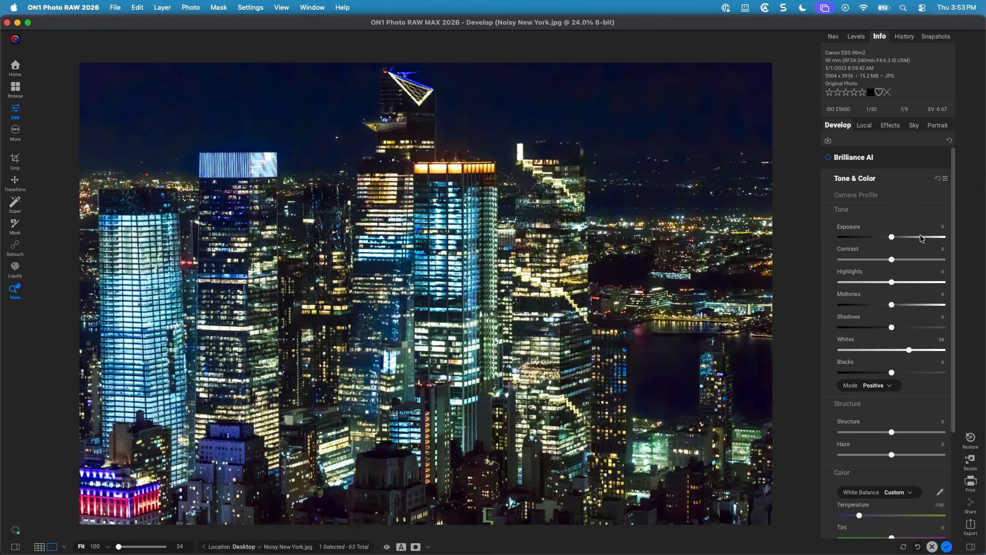
pyautogui.moveTo(892, 237); pyautogui.dragTo(896, 237)
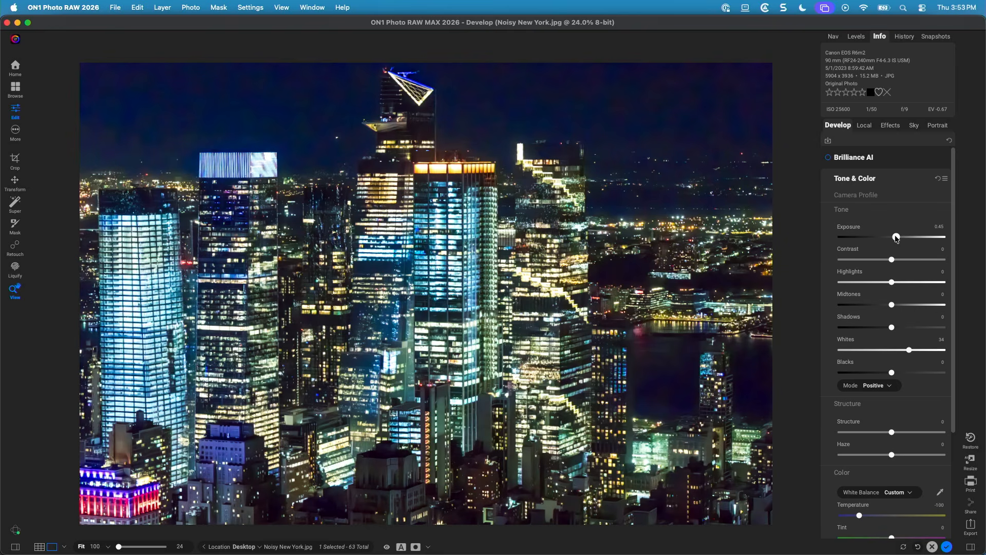
# Add a Dynamic Contrast effect filter.
pyautogui.click(887, 126)
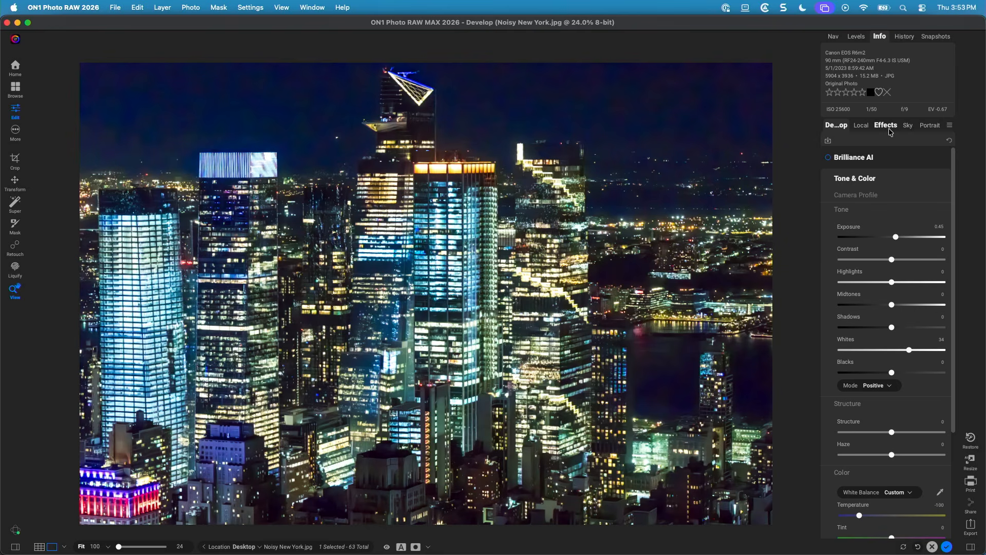
pyautogui.click(894, 163)
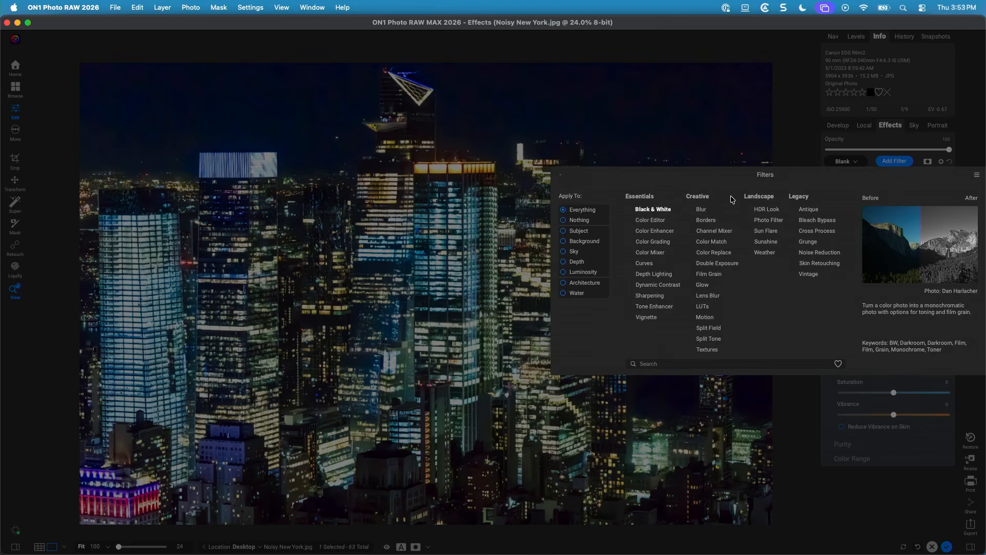
pyautogui.click(676, 285)
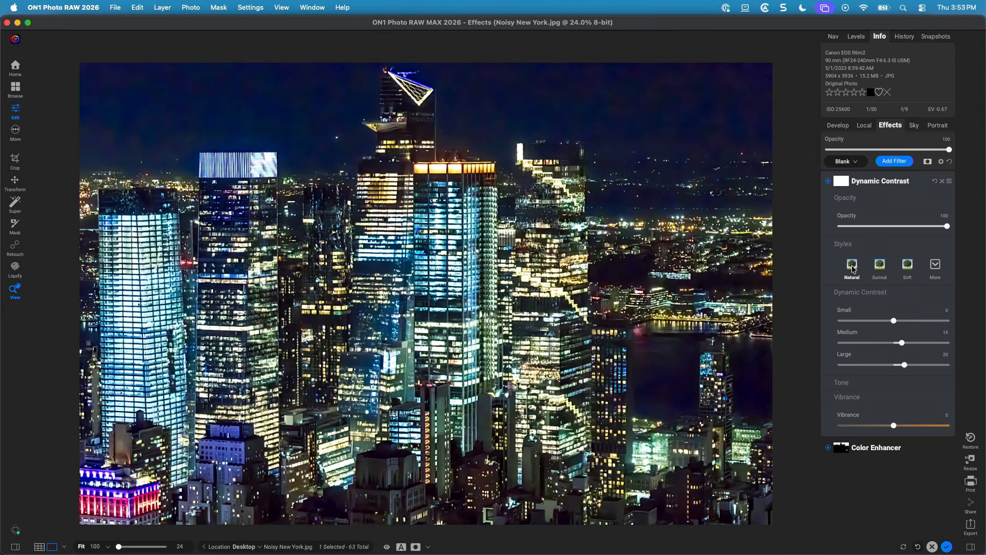
# Set the Dynamic Contrast style to Surreal and lower its opacity to 51.
pyautogui.click(937, 266)
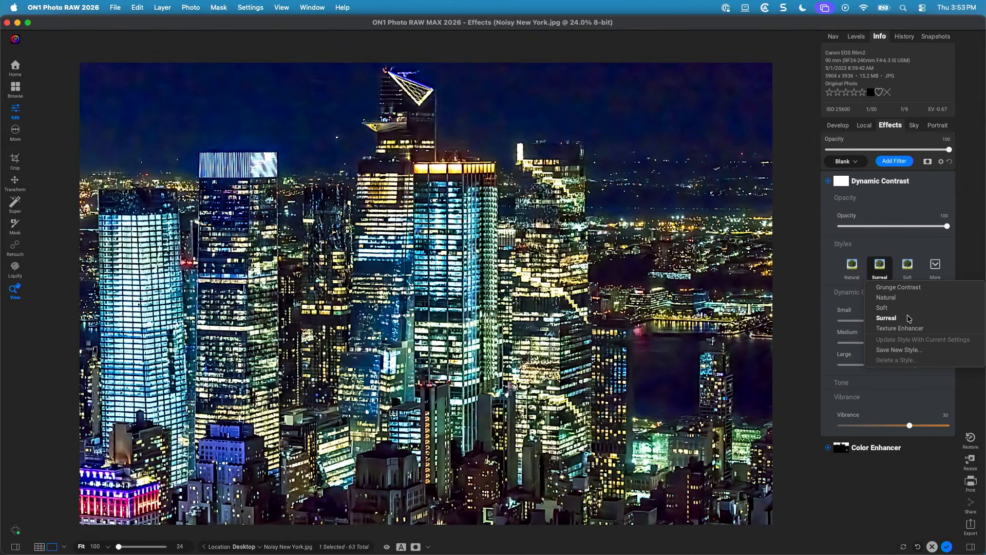
pyautogui.click(887, 318)
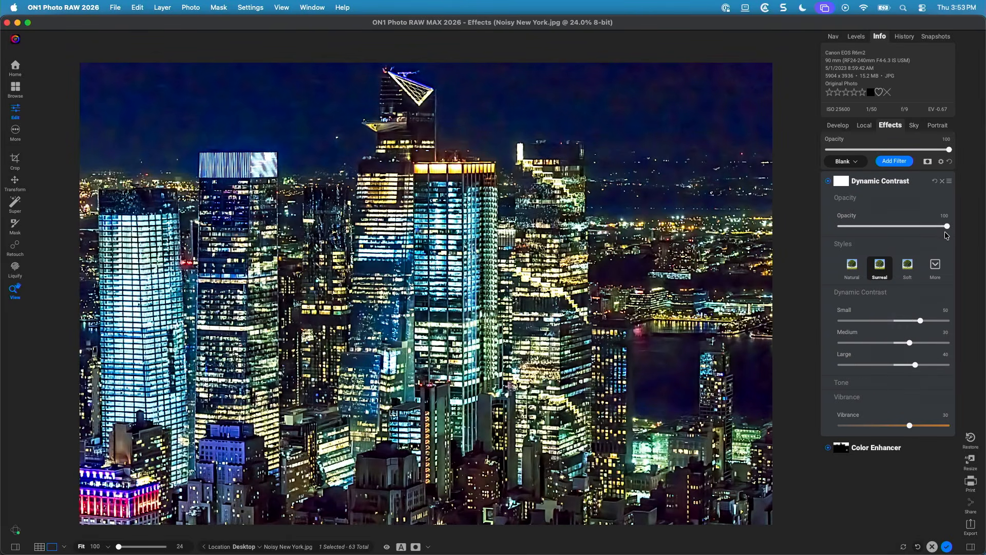
pyautogui.moveTo(947, 227); pyautogui.dragTo(894, 238)
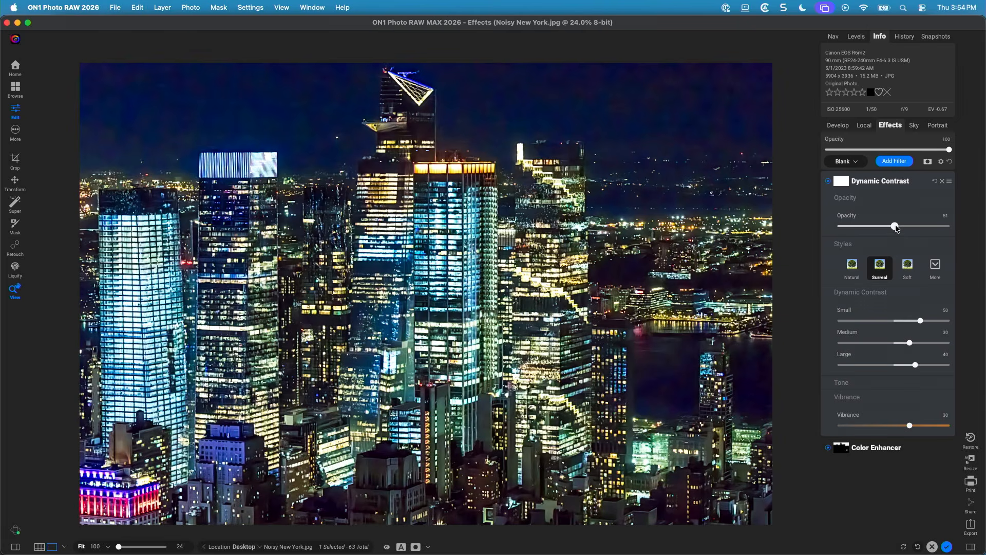
# Open Noise & Sharpening and switch it to Both, combining noise reduction with Tack Sharp AI.
pyautogui.click(840, 127)
pyautogui.scroll(-3, 903, 322)
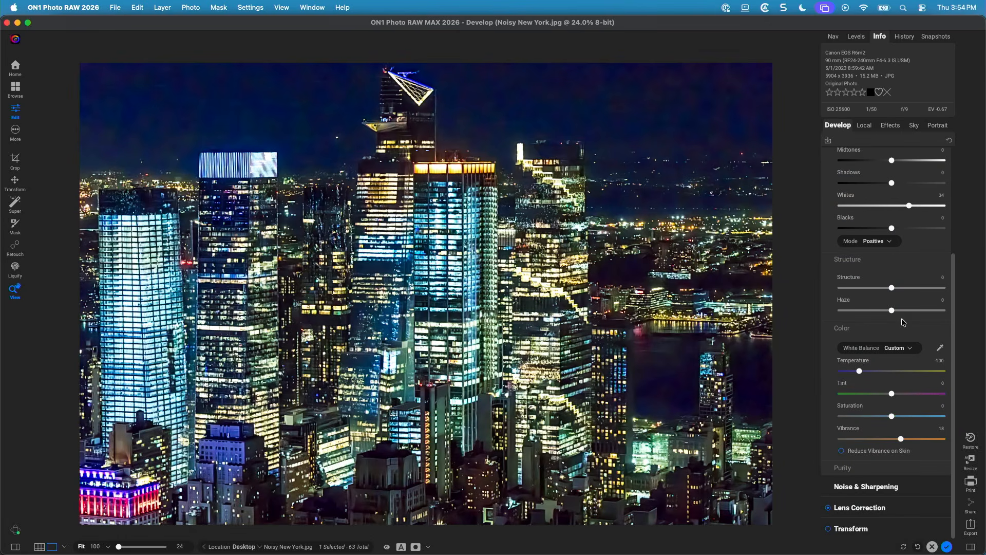
pyautogui.click(873, 487)
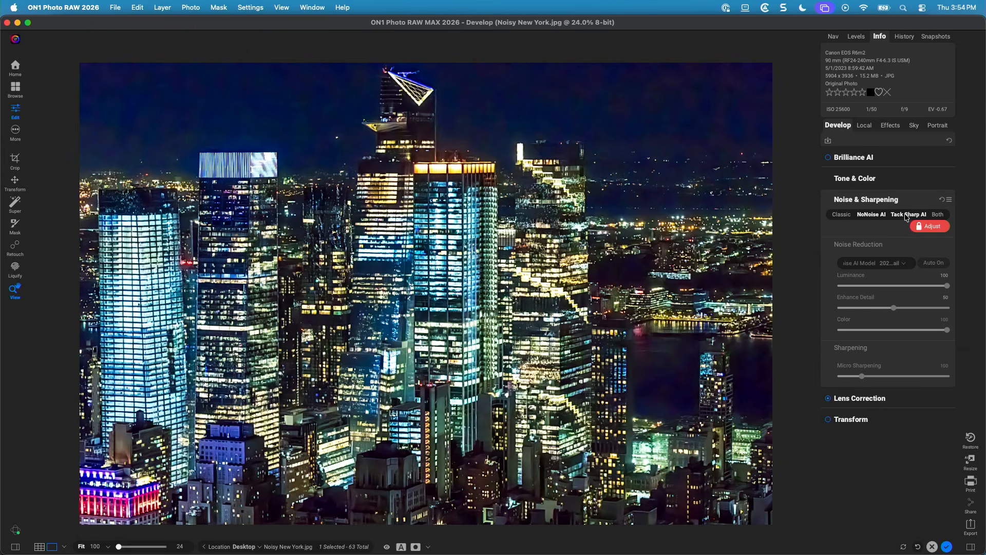
pyautogui.click(938, 215)
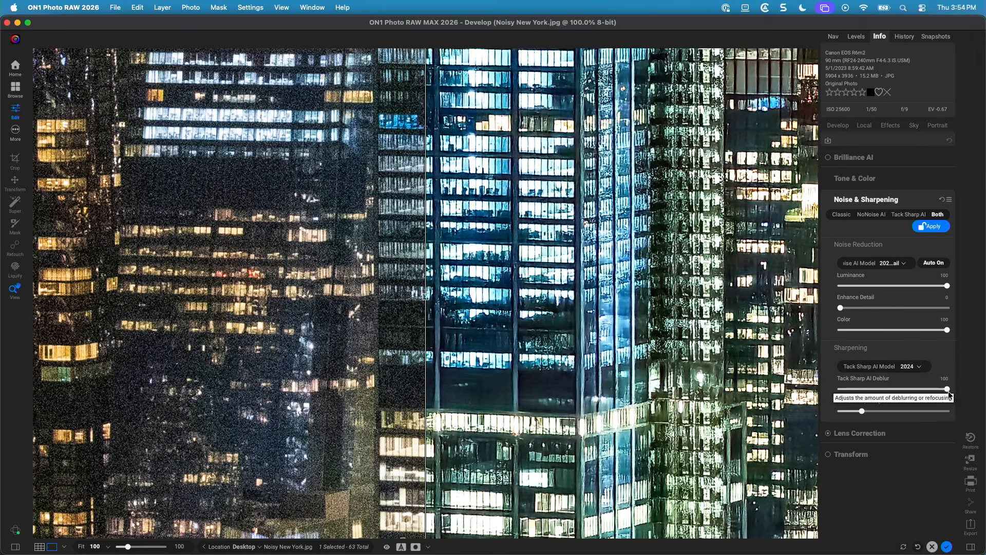
# Lower the Tack Sharp AI Deblur amount to 90.
pyautogui.moveTo(946, 389)
pyautogui.mouseDown()
pyautogui.moveTo(912, 395)
pyautogui.moveTo(942, 394)
pyautogui.mouseUp()
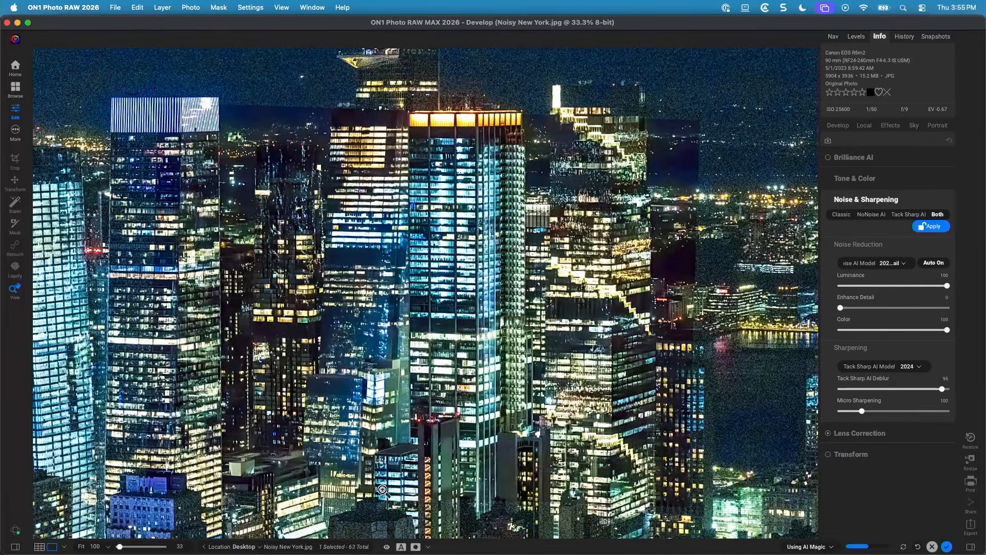
# Toggle the preview on and off repeatedly to compare the edited skyline with the original photo.
pyautogui.moveTo(433, 223); pyautogui.dragTo(431, 335)
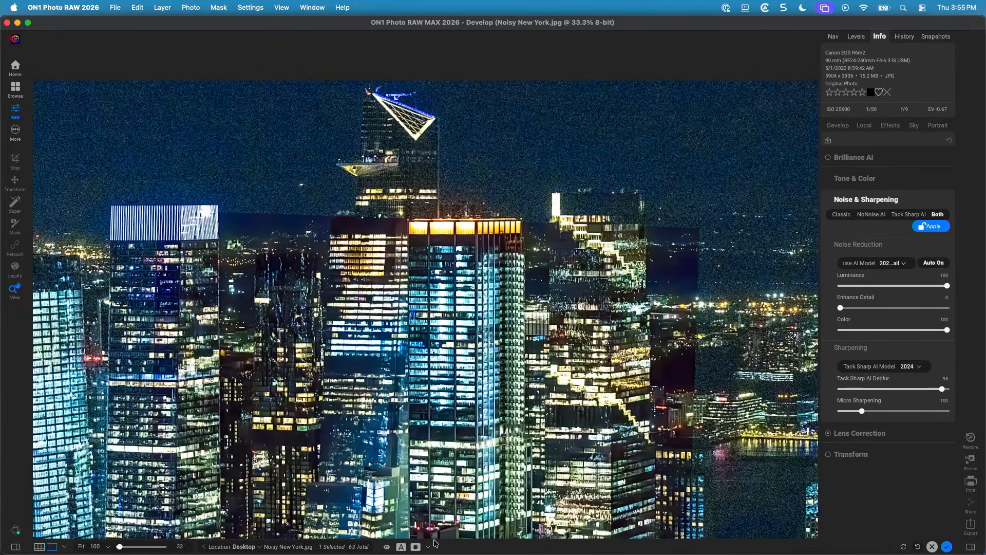
pyautogui.press('super+p')
pyautogui.press('super+p')
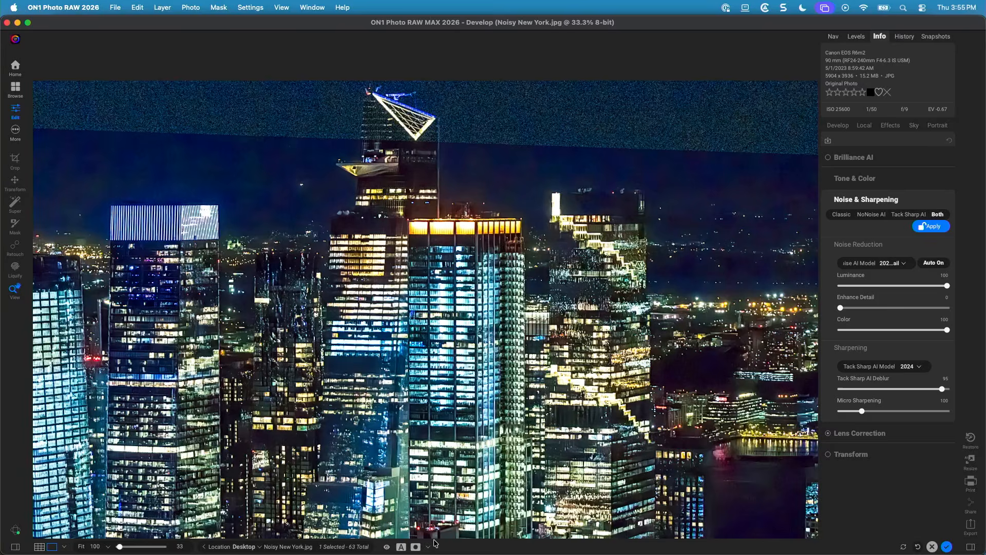
pyautogui.press('super+p')
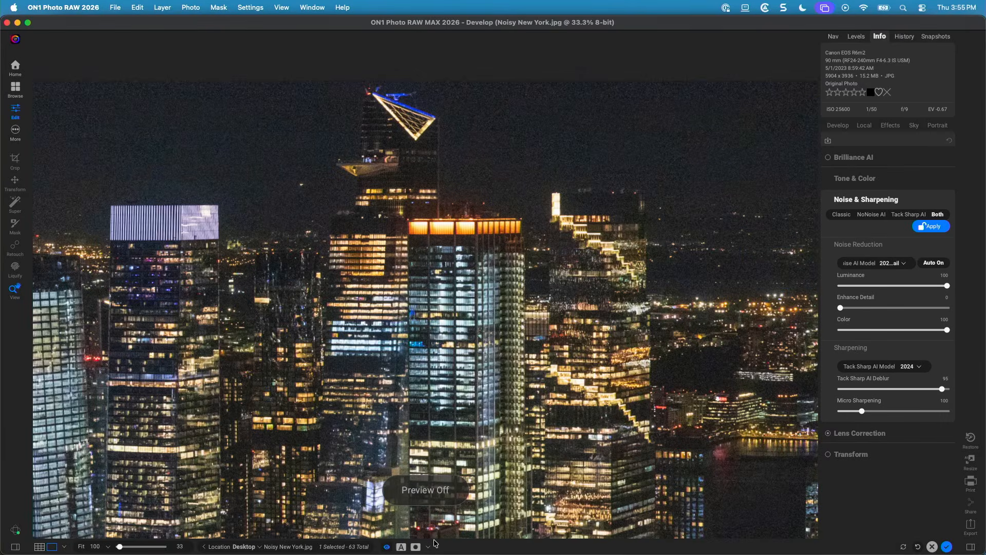
pyautogui.press('super+p')
pyautogui.press('super+p')
pyautogui.press('super+p')
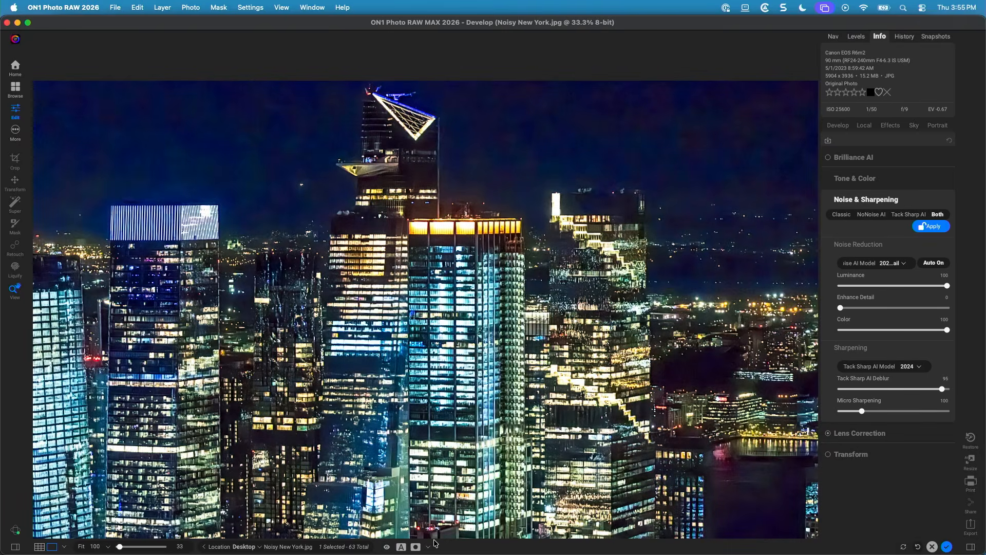
pyautogui.press('super+p')
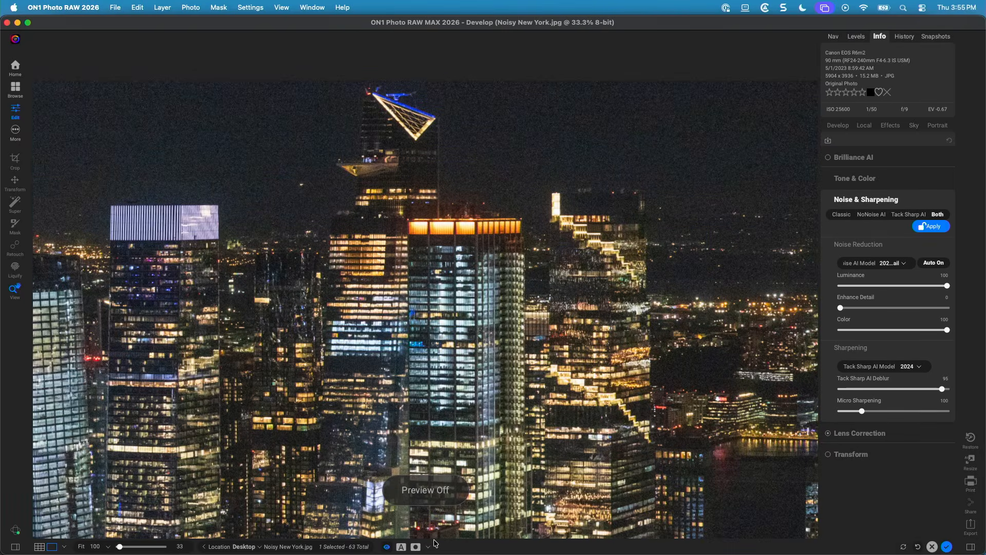
pyautogui.press('super+p')
pyautogui.press('super+p')
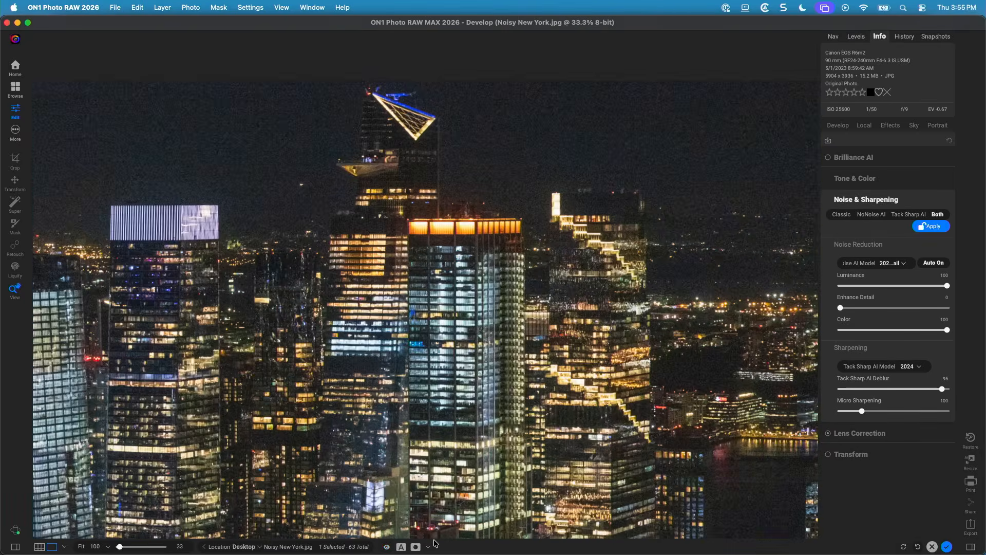
pyautogui.press('super+p')
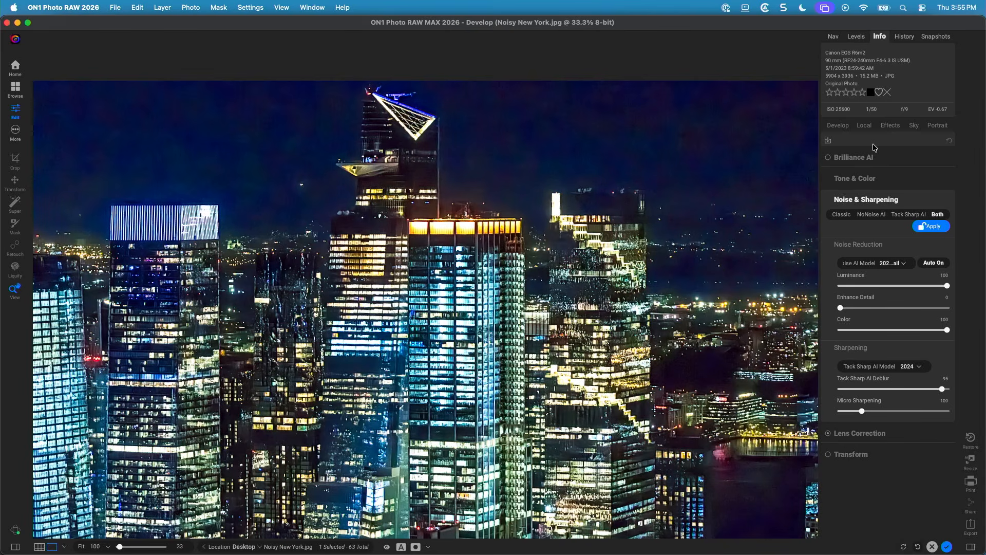
# Open Tone & Color and lower the Saturation to -30.
pyautogui.click(874, 179)
pyautogui.scroll(-5, 882, 277)
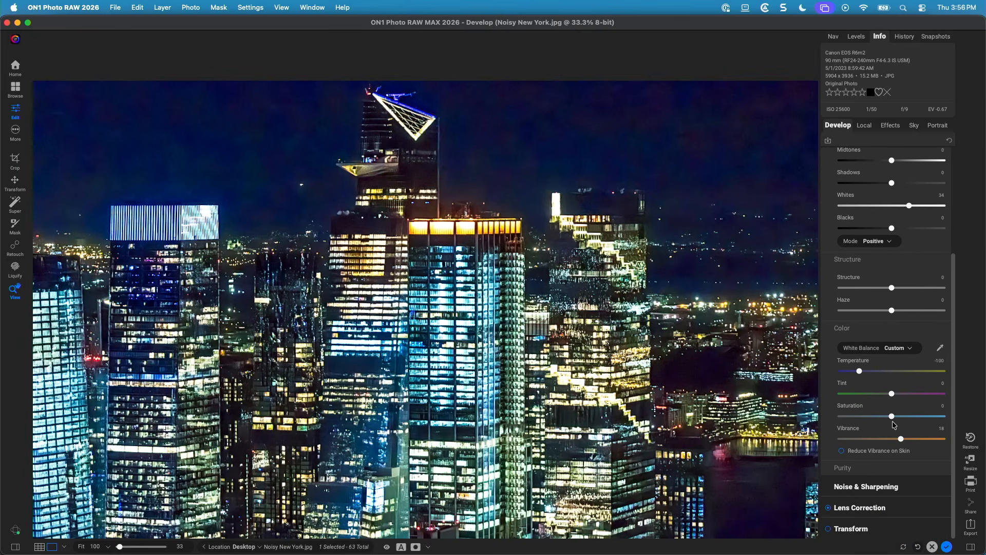
pyautogui.moveTo(893, 419); pyautogui.dragTo(877, 420)
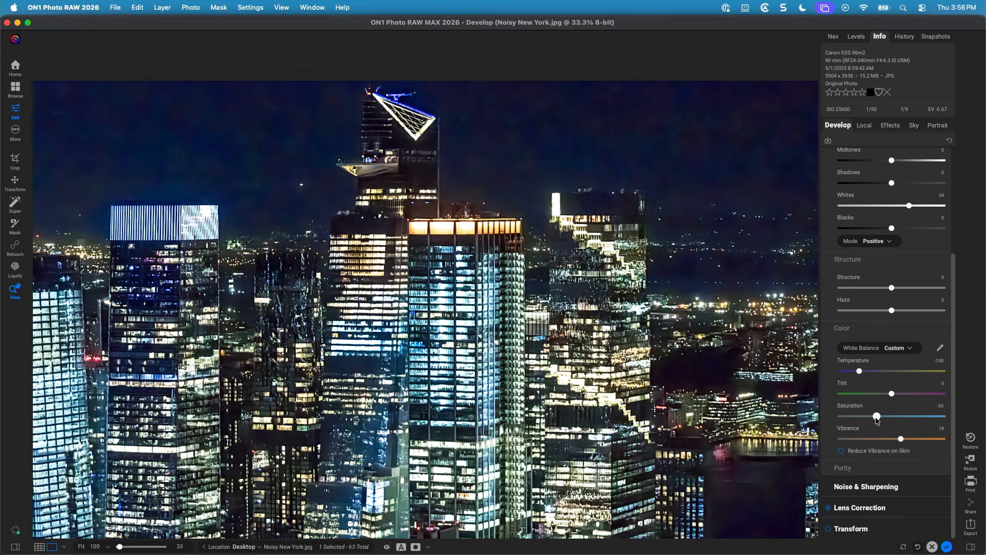